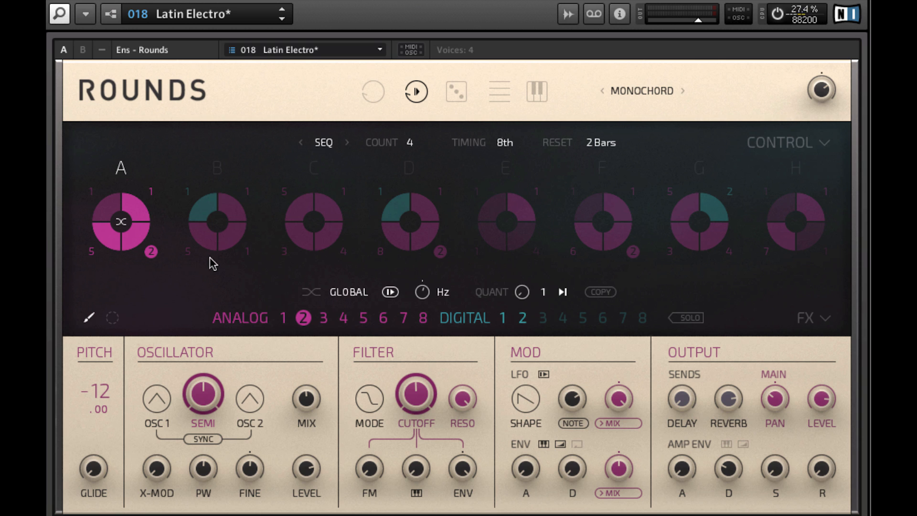
Step: Change the Global scope of the modulation settings to Block and select blocks B and C for individual settings
click(348, 292)
click(346, 292)
click(346, 293)
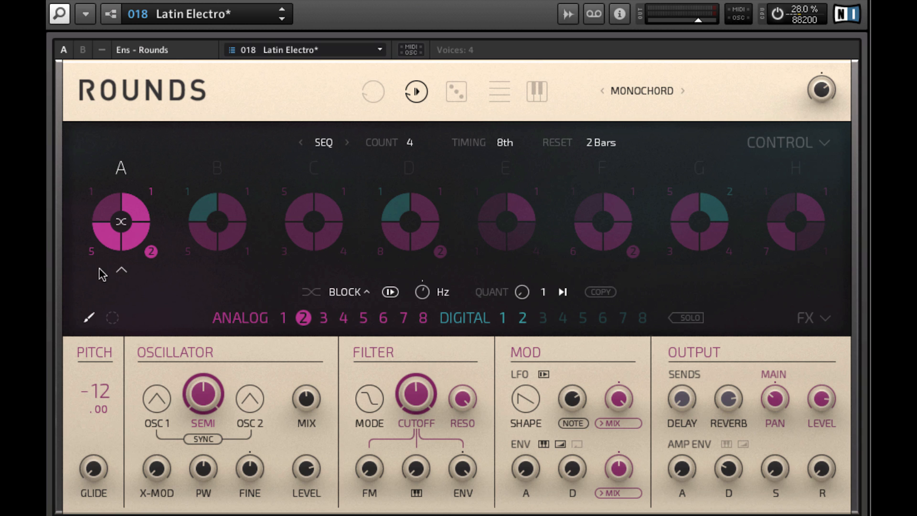
click(220, 274)
click(315, 272)
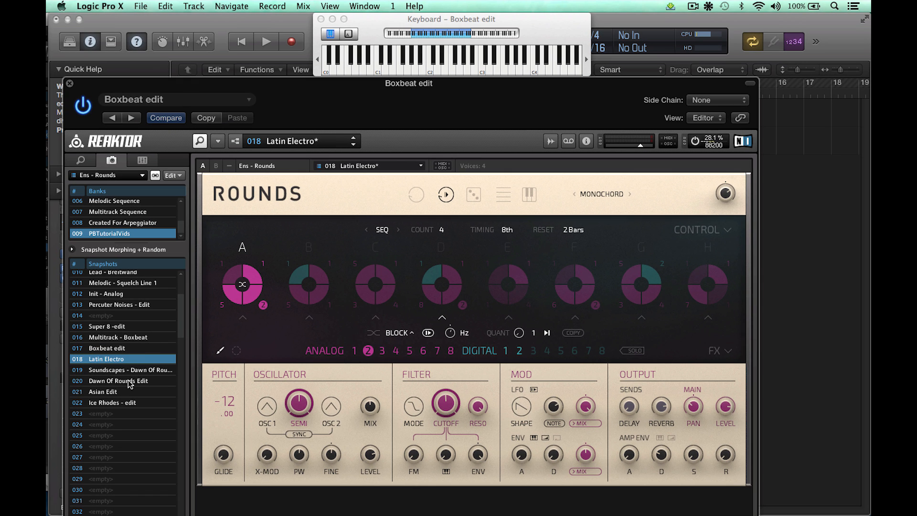
Step: Load the Dawn Of Rounds Edit snapshot, adjust block A's modulation rate and change its rate unit from Hz to Note
click(130, 382)
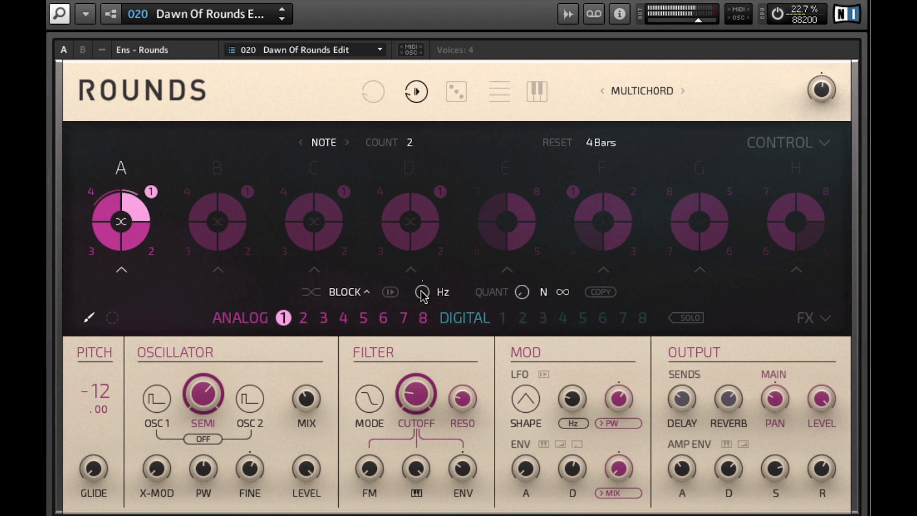
drag(420, 291, 420, 299)
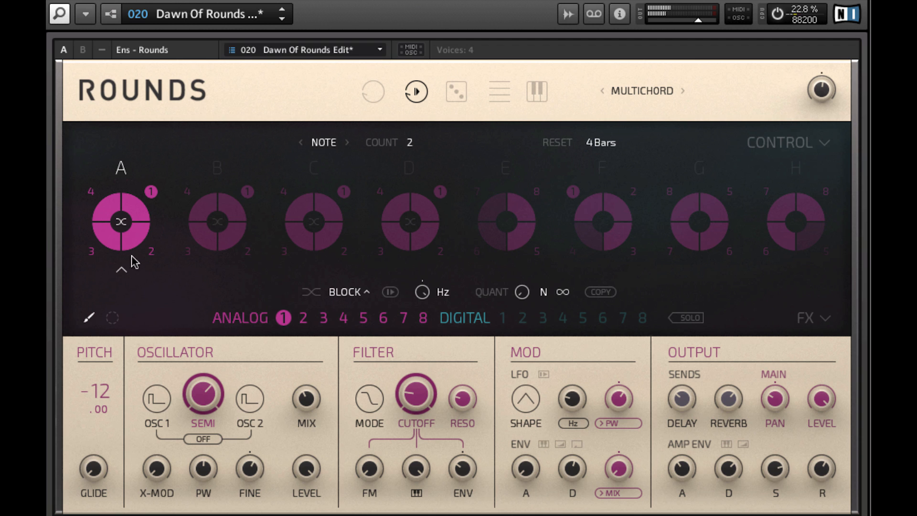
click(443, 295)
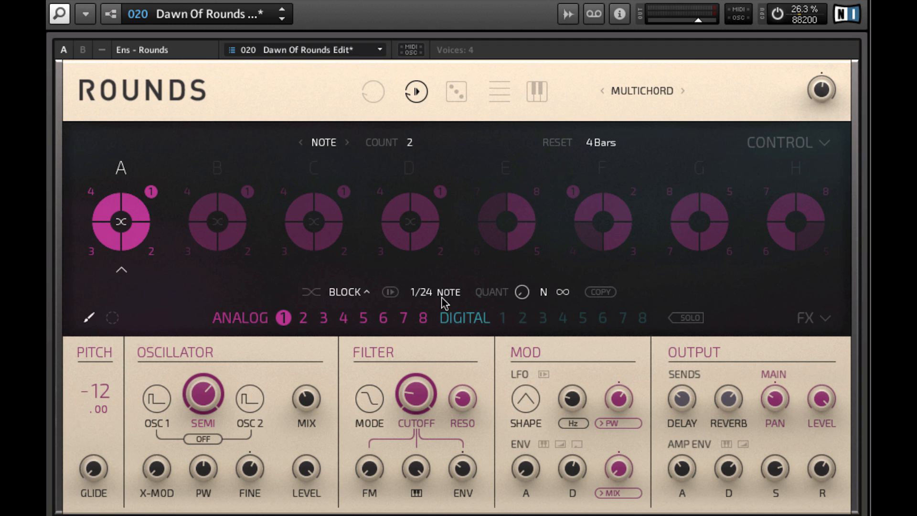
Step: Try block A's note rate at 1/4, 5/1 and -1/8, and leave it at -1/4
drag(423, 292, 427, 337)
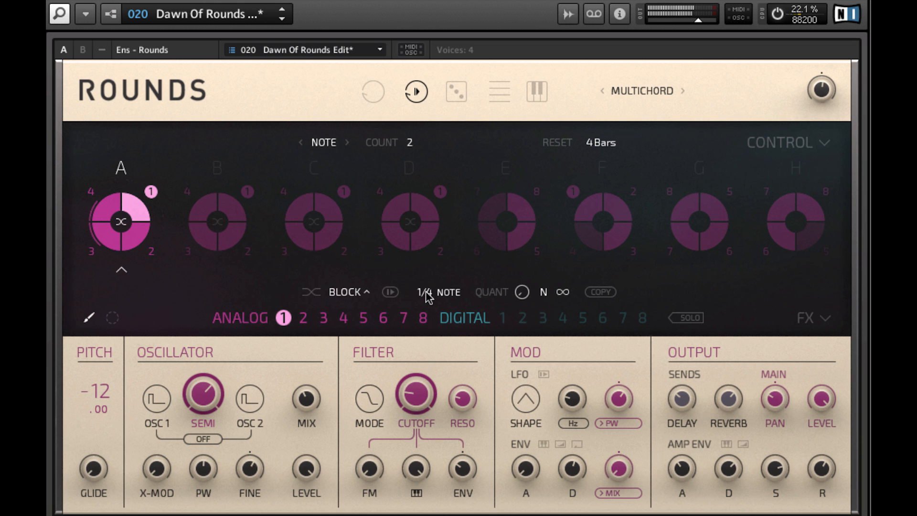
drag(427, 295, 431, 400)
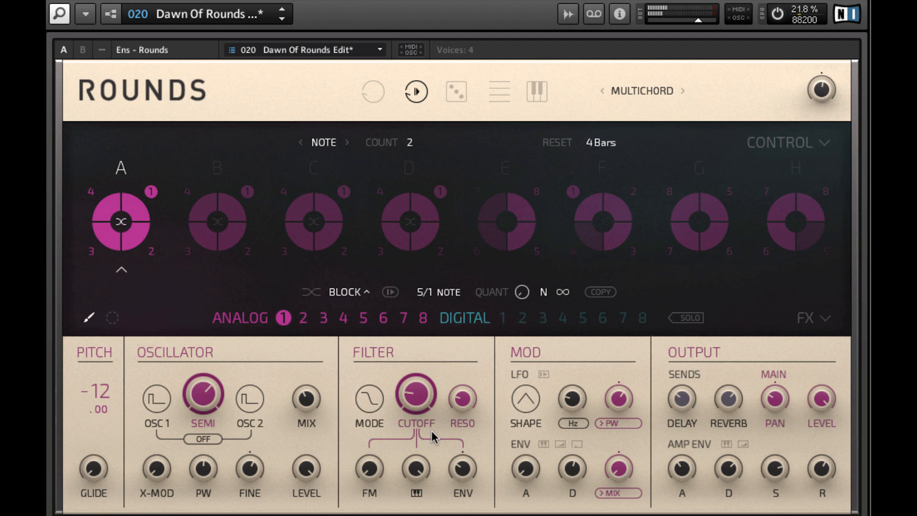
drag(432, 473, 433, 515)
drag(431, 329, 419, 414)
drag(427, 295, 429, 303)
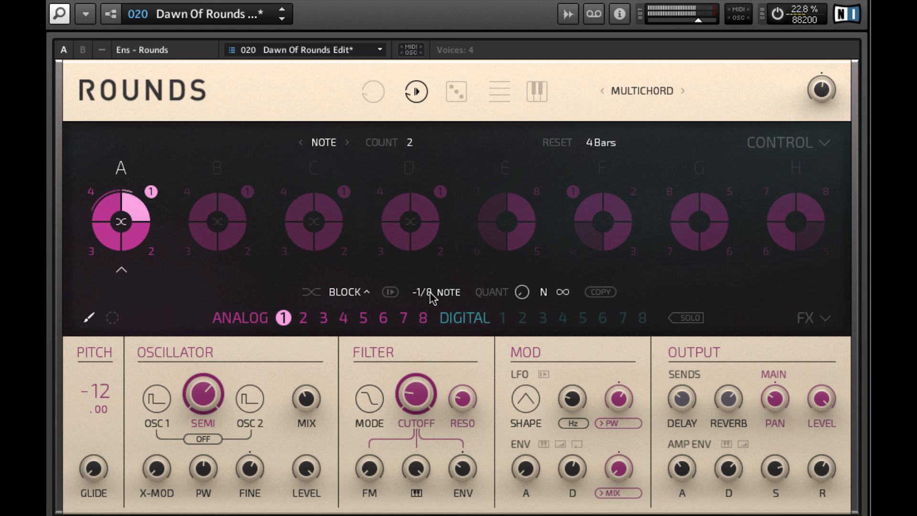
drag(433, 293, 428, 270)
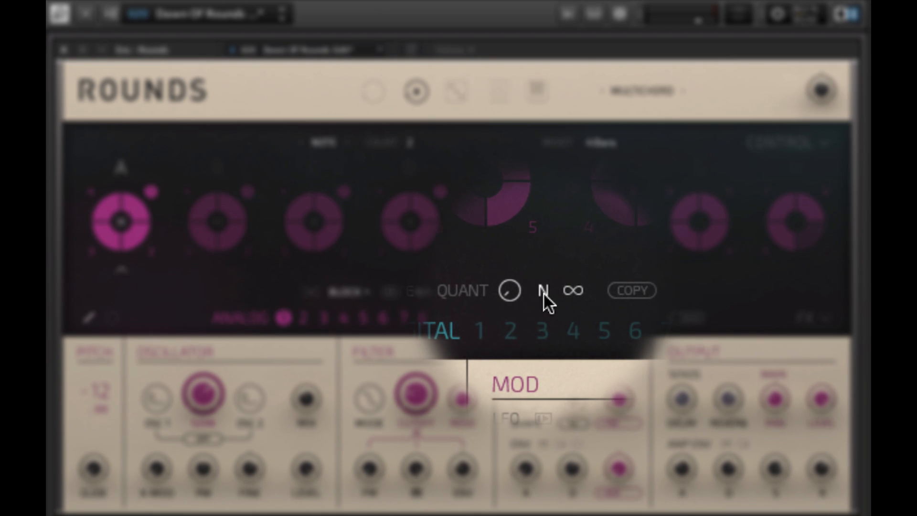
Step: Set block A's modulation to 1 instead of N with one-shot playback, and set its note rate to 1/1
click(543, 294)
click(561, 294)
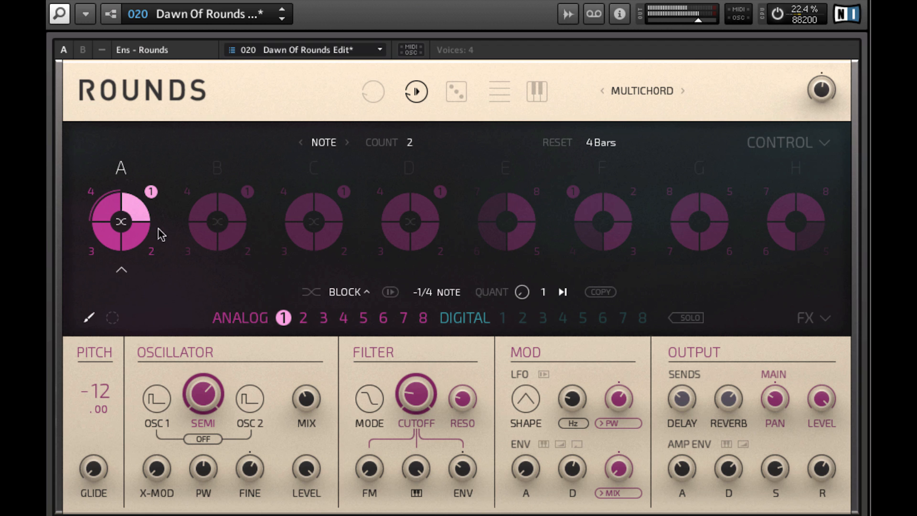
drag(418, 287, 445, 60)
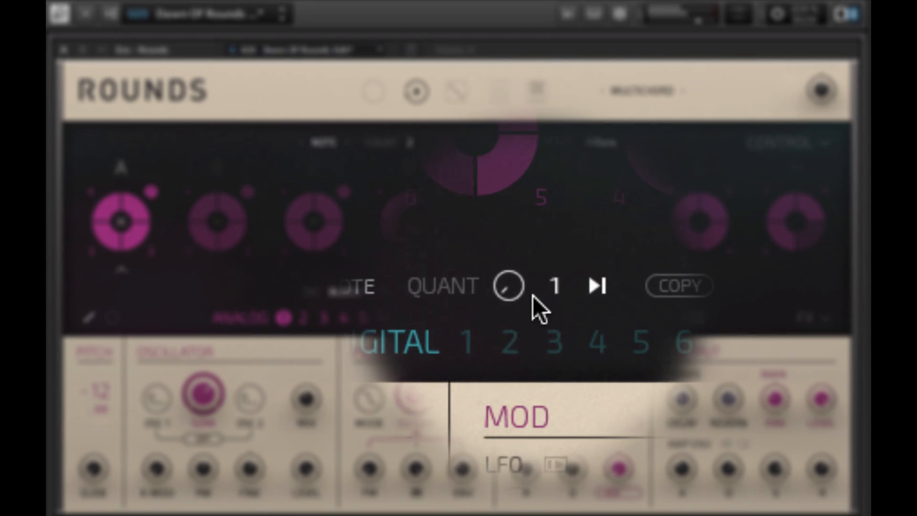
Step: Return block A's modulation to N with infinite looping and set its note rate to 1/4, trying the 1 setting too
click(543, 295)
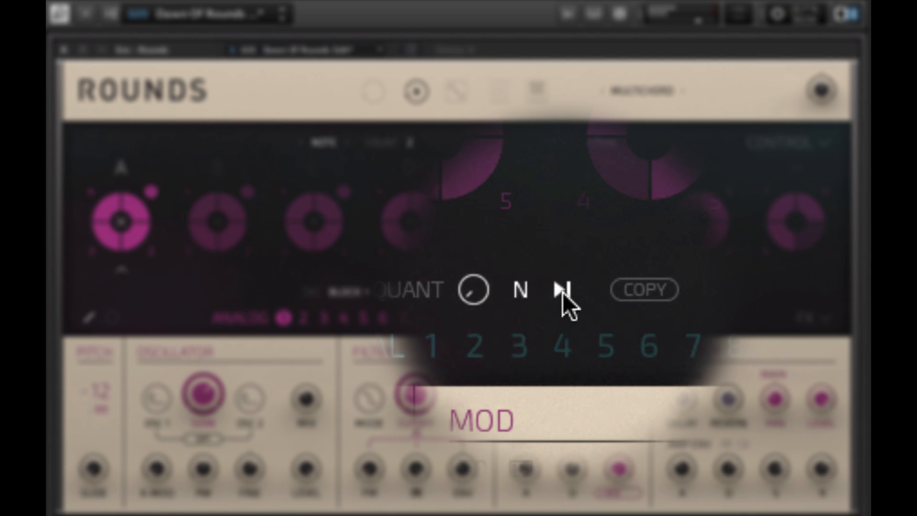
click(563, 292)
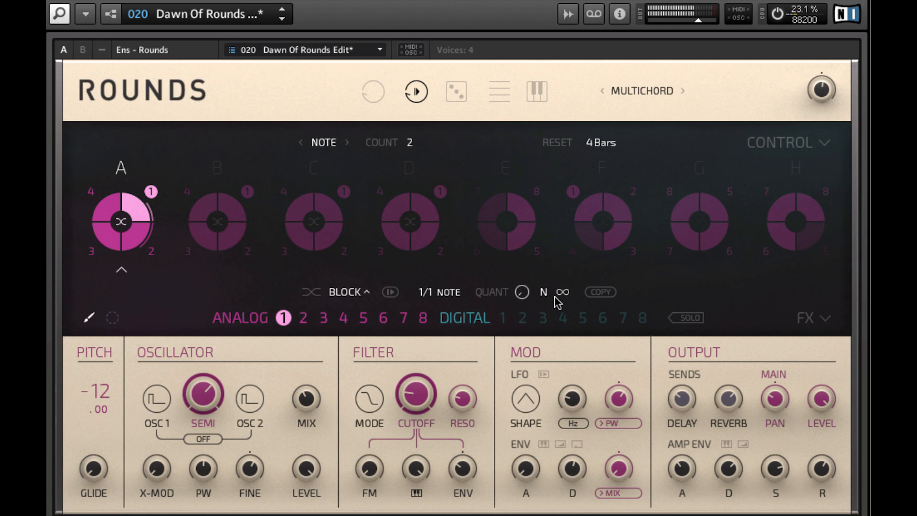
click(437, 292)
click(441, 289)
drag(432, 293, 437, 227)
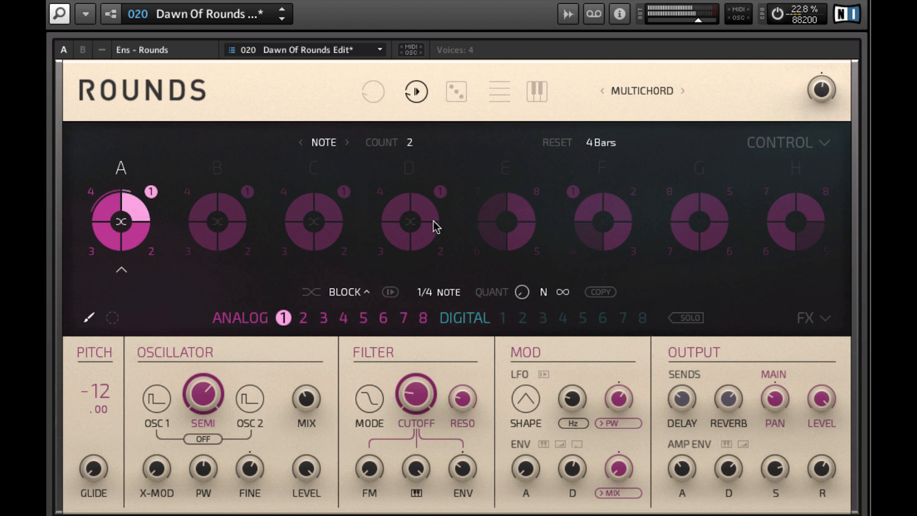
click(544, 293)
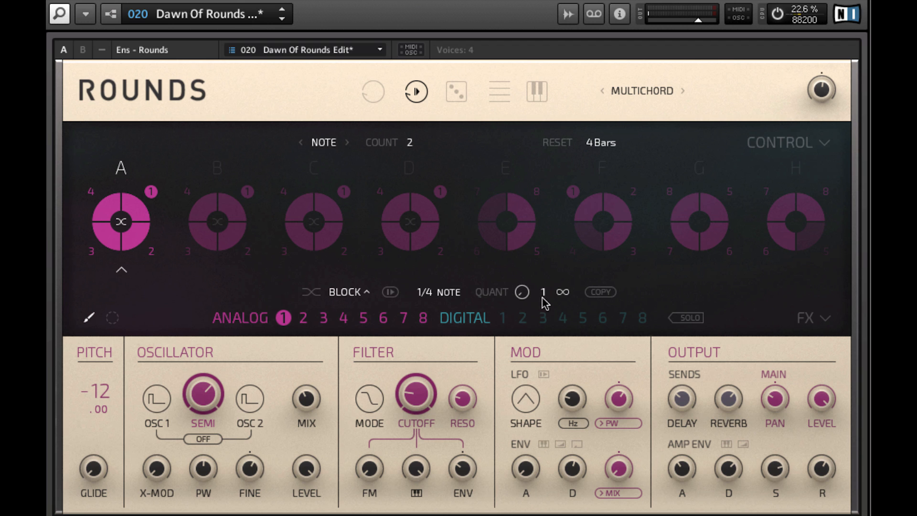
click(541, 292)
Step: Try the Monochord voice mode, return to Multichord and select block A
click(602, 95)
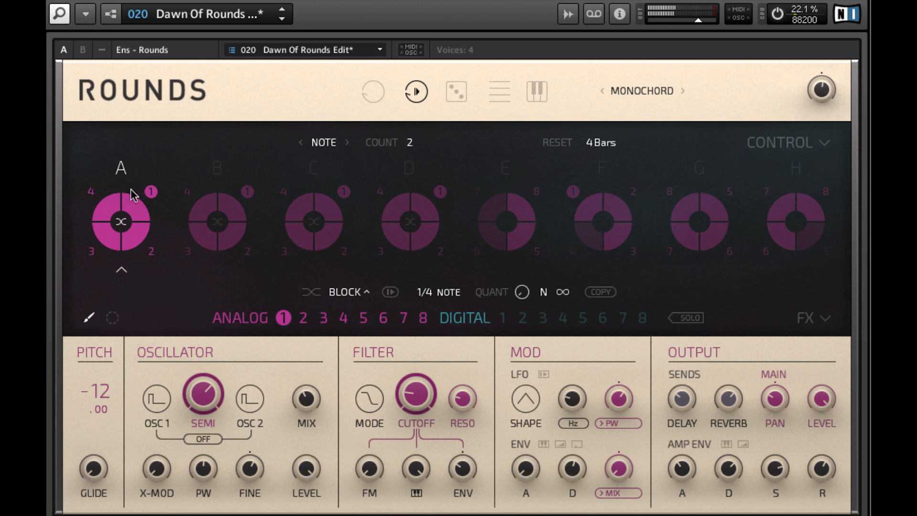
click(629, 95)
click(632, 97)
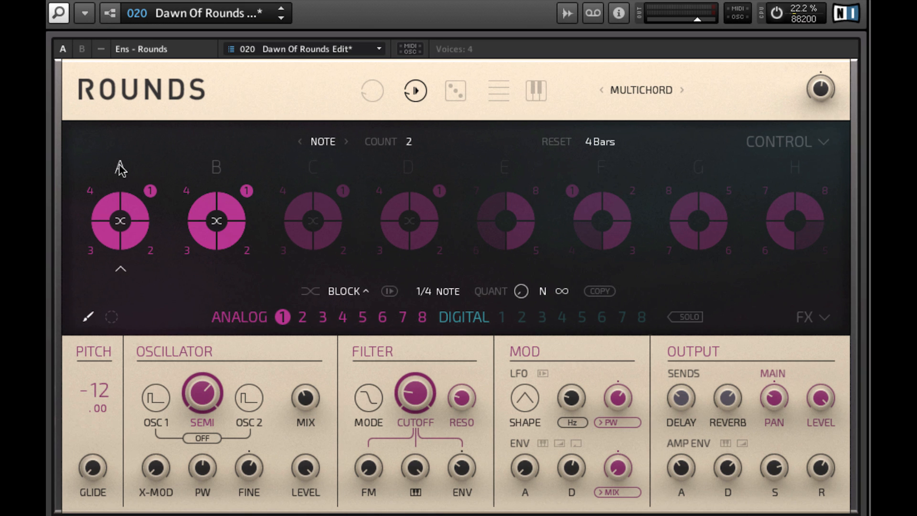
click(120, 167)
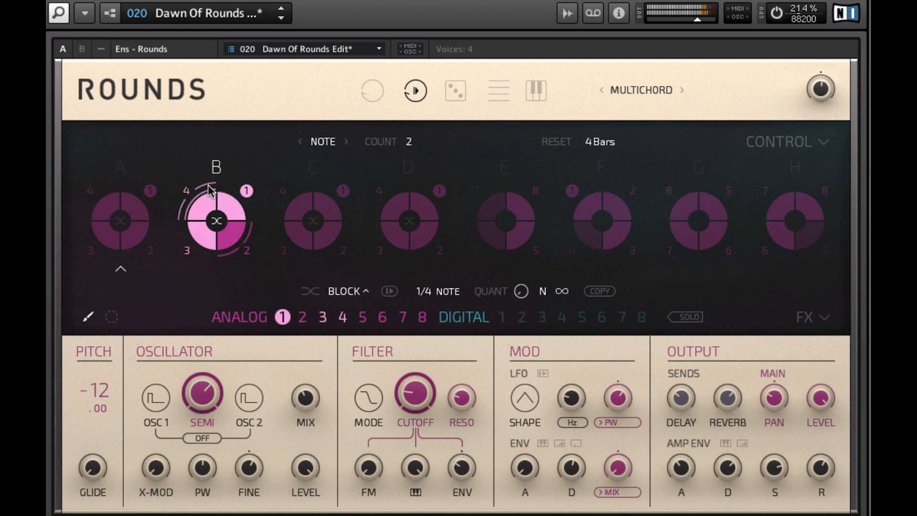
click(120, 170)
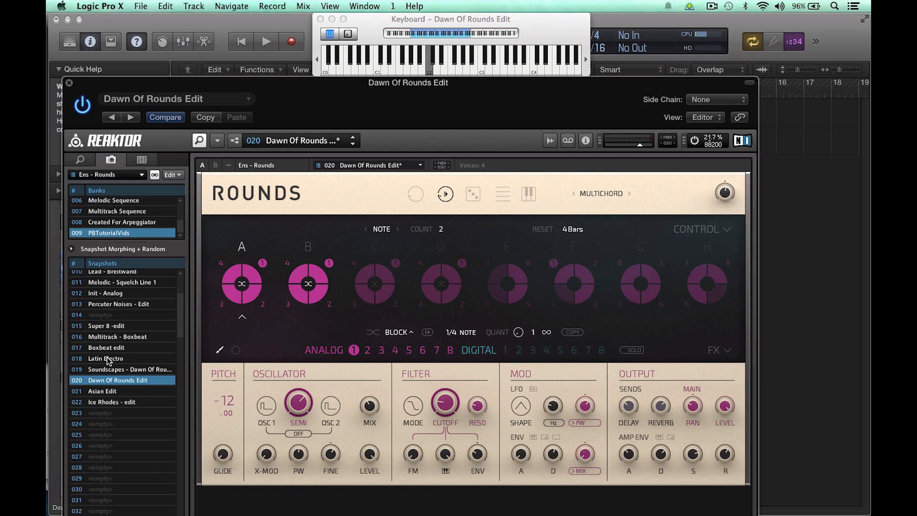
Step: Load the Latin Electro snapshot, try Note as the block advance mode and return it to Seq
click(108, 359)
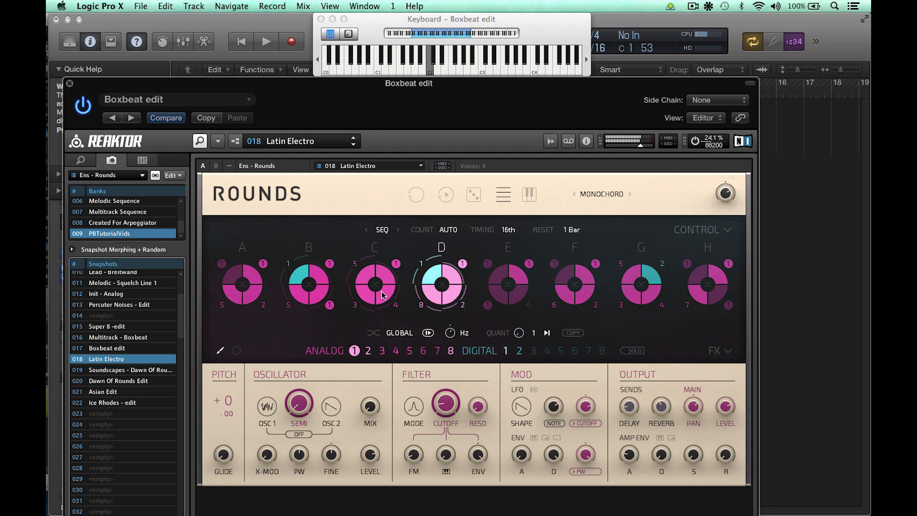
click(381, 229)
click(382, 231)
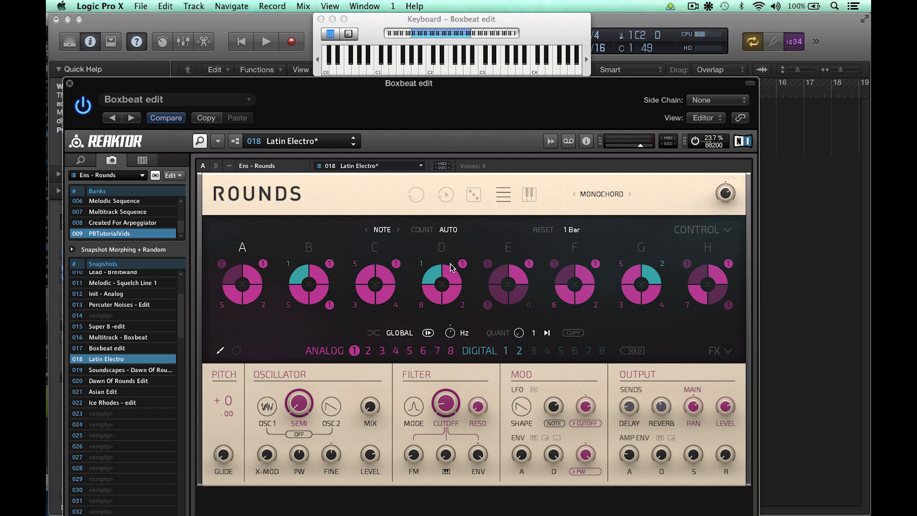
click(376, 230)
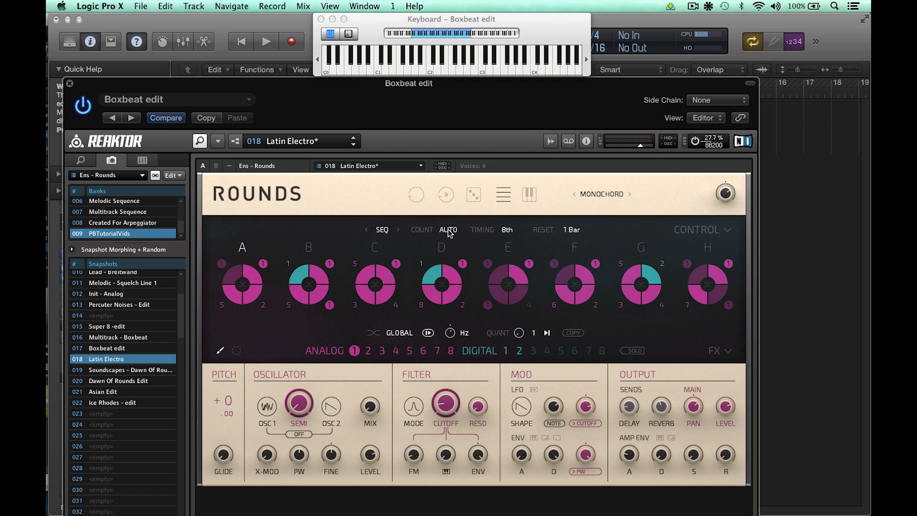
Step: Set the sequence count to 2 and the reset to 1 Bar, and finish with the count at Off
drag(448, 233, 444, 288)
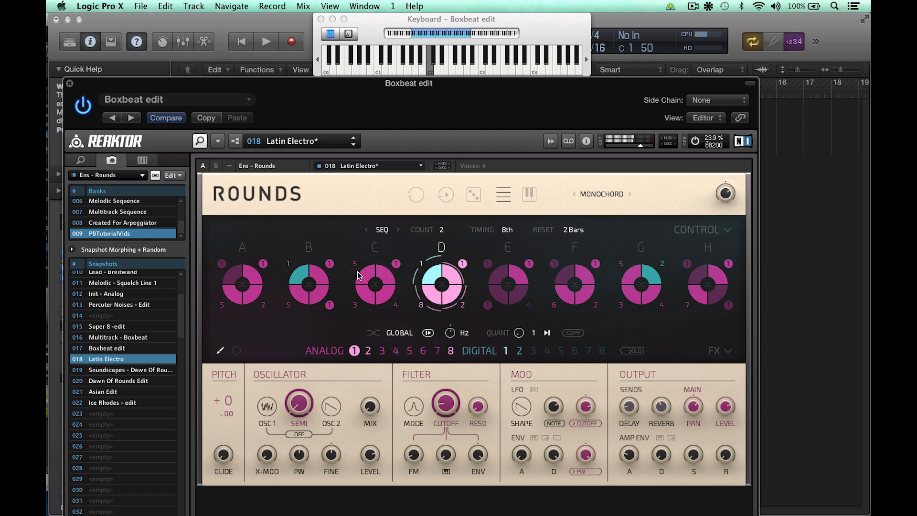
drag(570, 232, 570, 257)
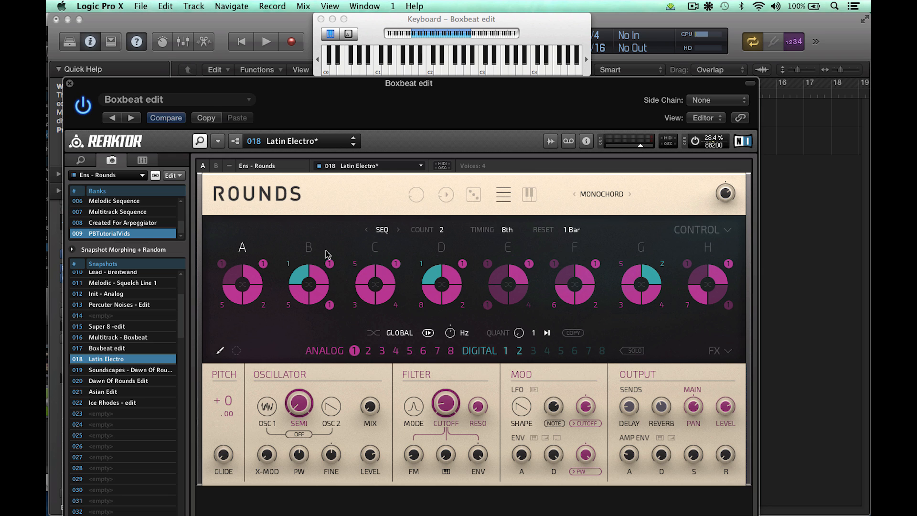
drag(444, 232, 449, 296)
Step: Try the Time advance mode with its timing set to Quarter, and return to Seq
click(399, 230)
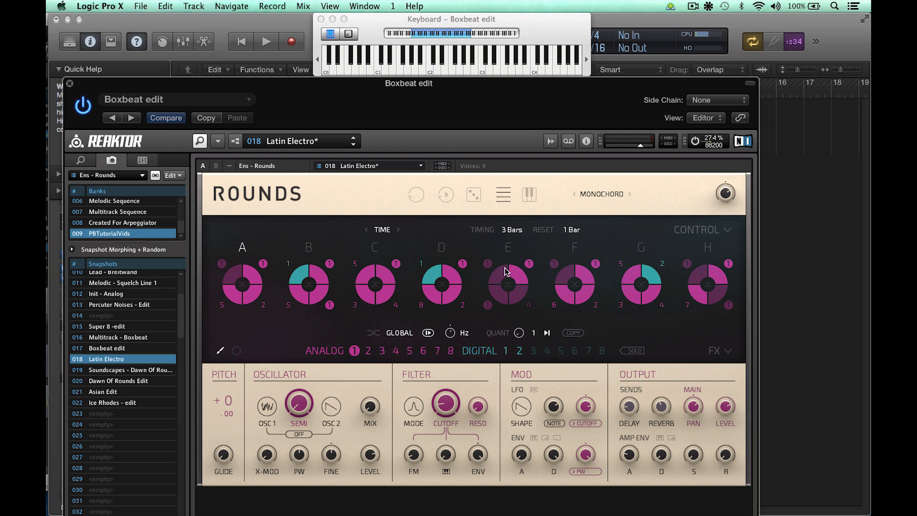
drag(503, 306, 500, 367)
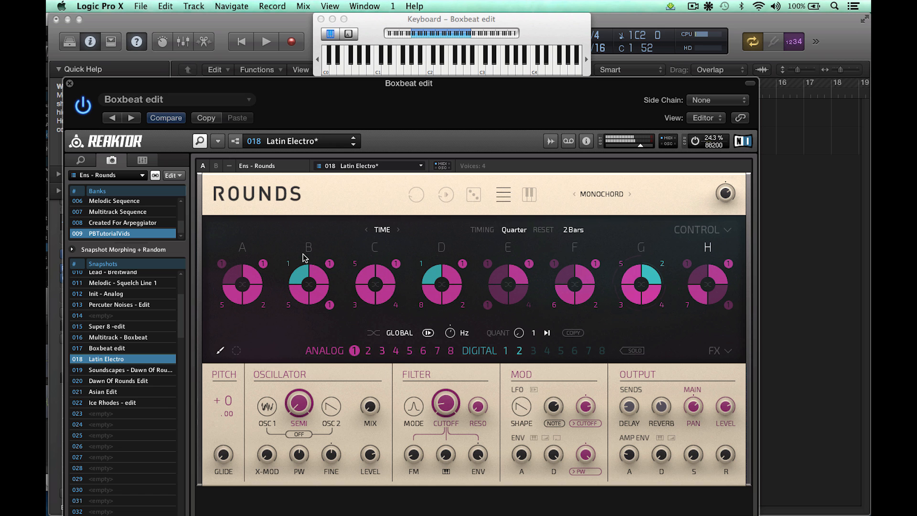
click(367, 230)
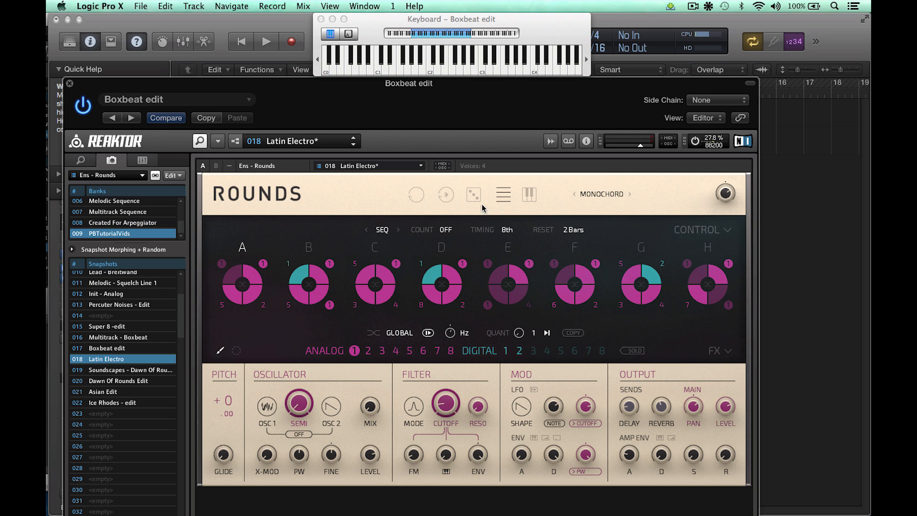
Step: Try the plain circle playback mode with a count of 4, and finish in the play-arrow circle mode with the count at Auto
click(418, 198)
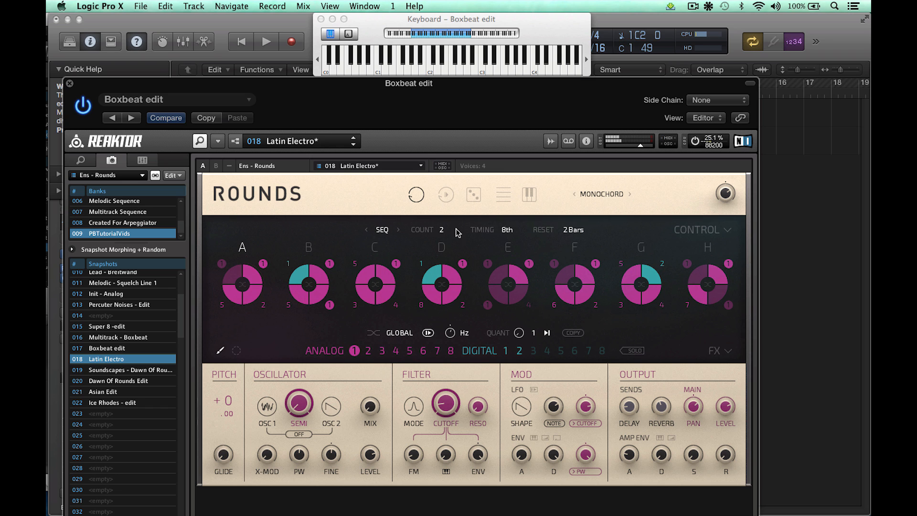
drag(440, 228, 439, 211)
click(444, 197)
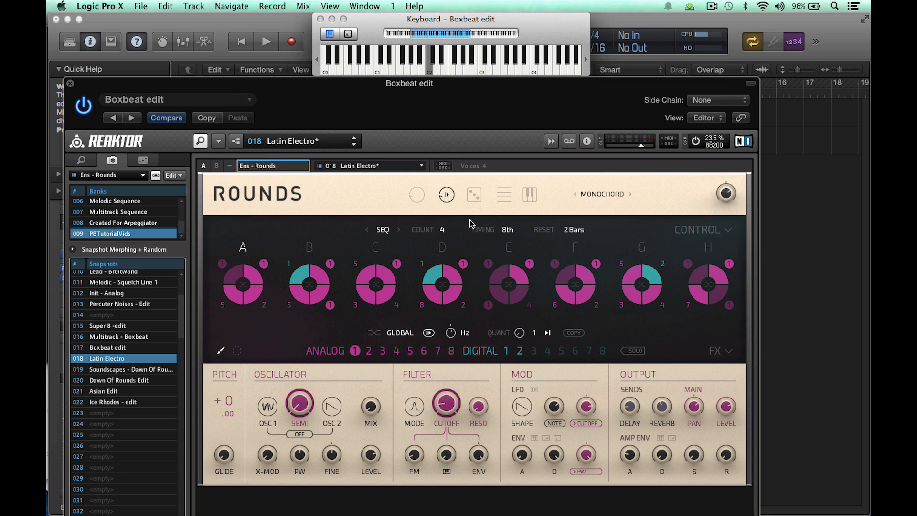
drag(441, 230, 437, 67)
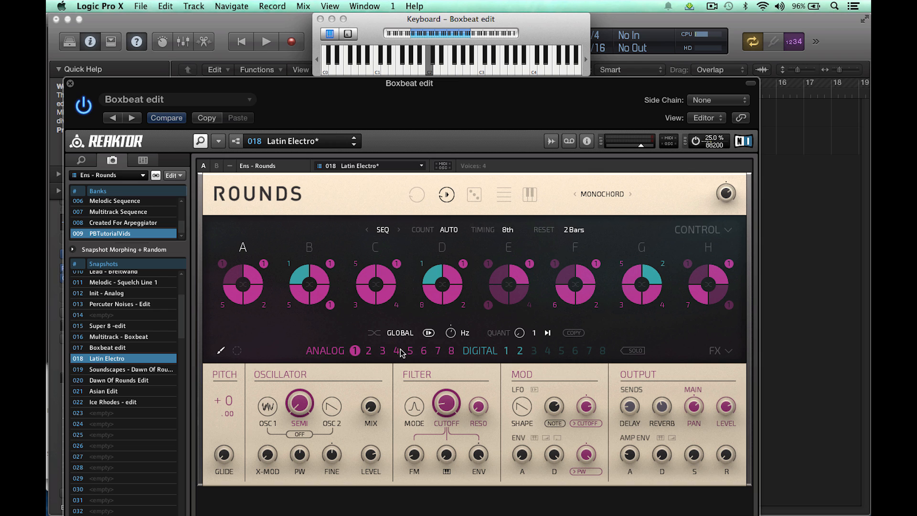
Step: Select analog sound 2 and swap its assignments across the blocks, trying sounds 5 and 6 and finishing with 7
click(368, 351)
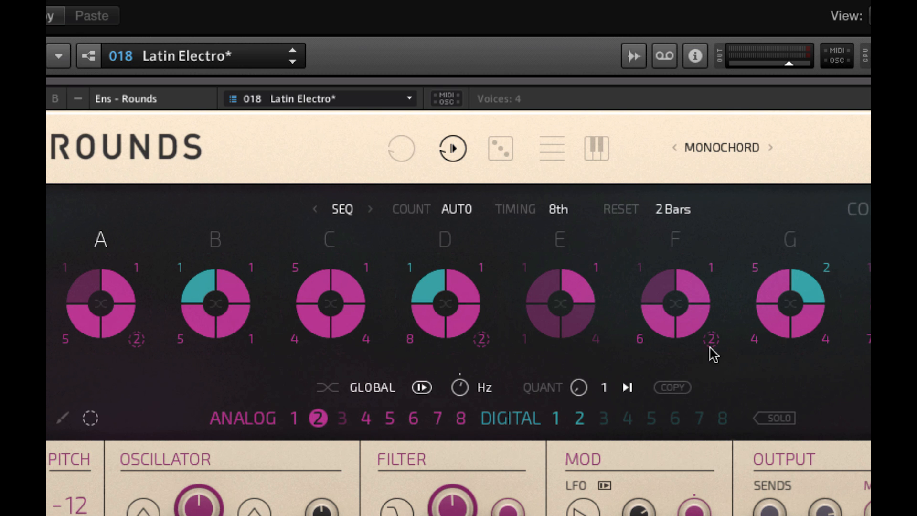
click(390, 423)
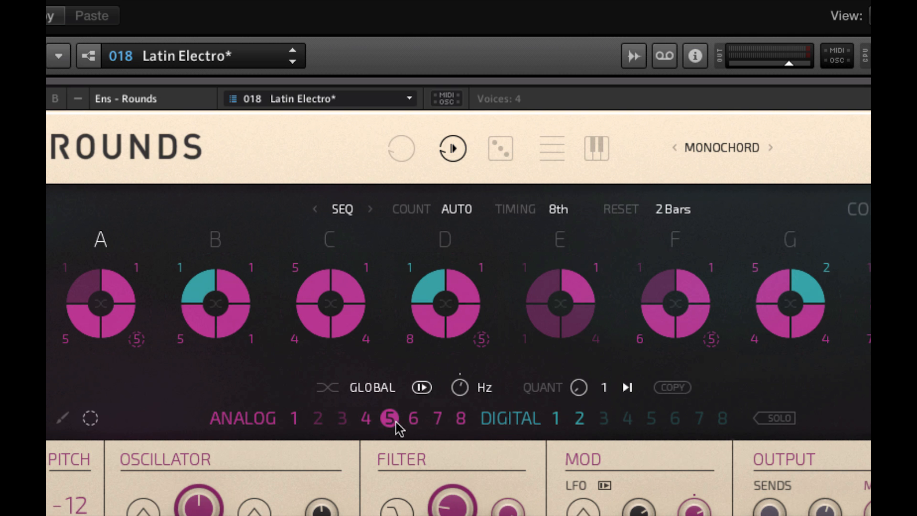
click(410, 423)
click(436, 422)
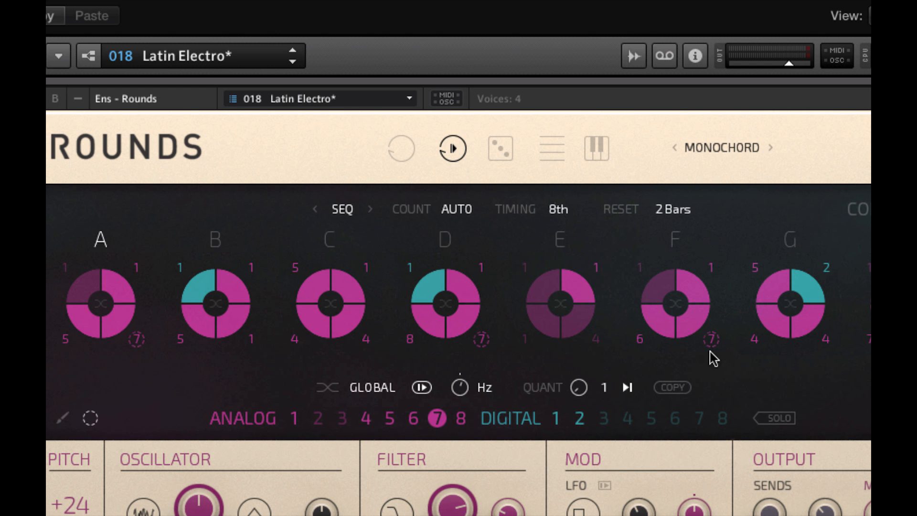
Step: Return to brush editing, copy block A's sound layout onto block C, and move block A to between blocks E and F
click(62, 419)
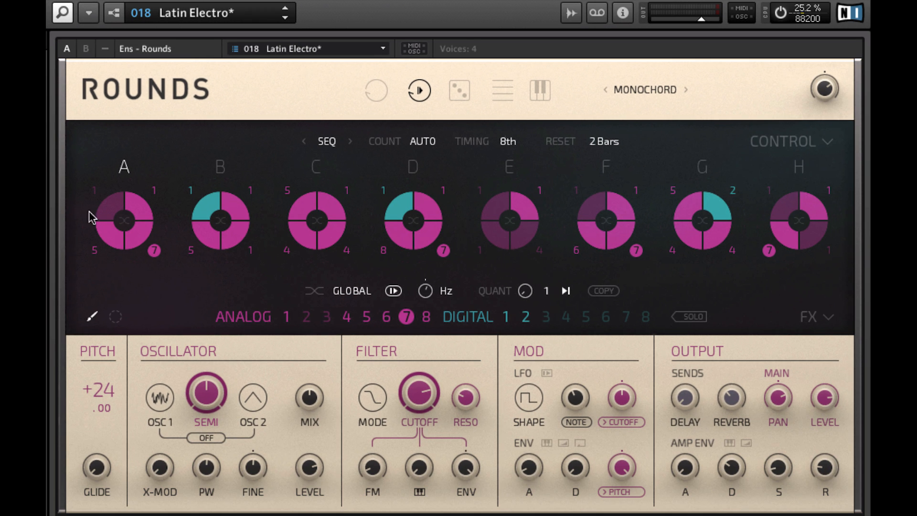
click(123, 229)
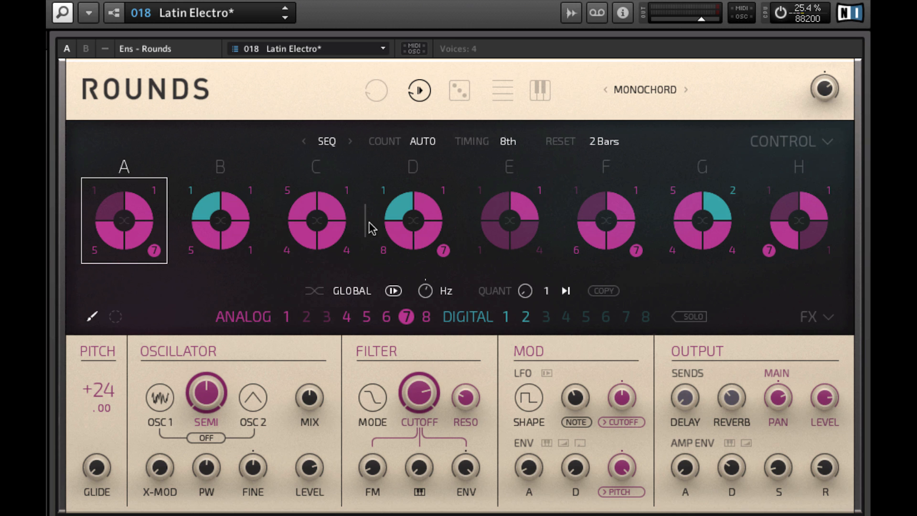
click(331, 228)
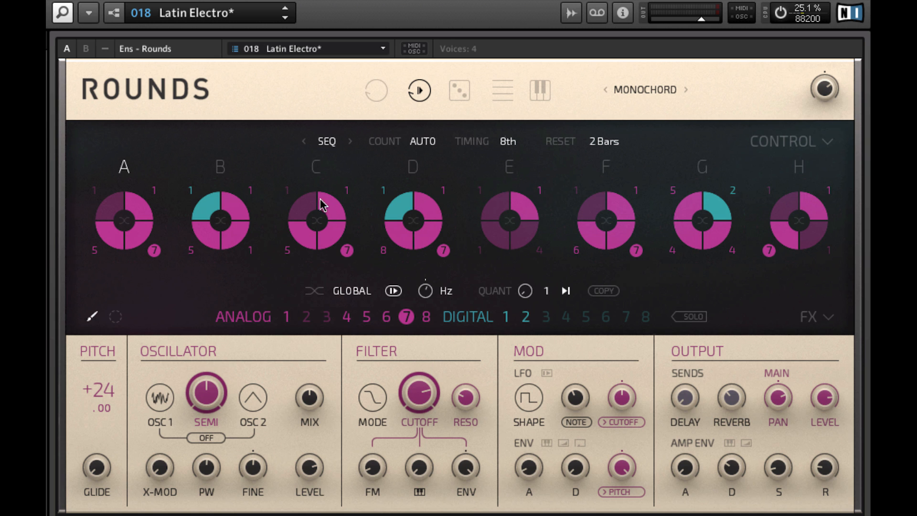
click(124, 222)
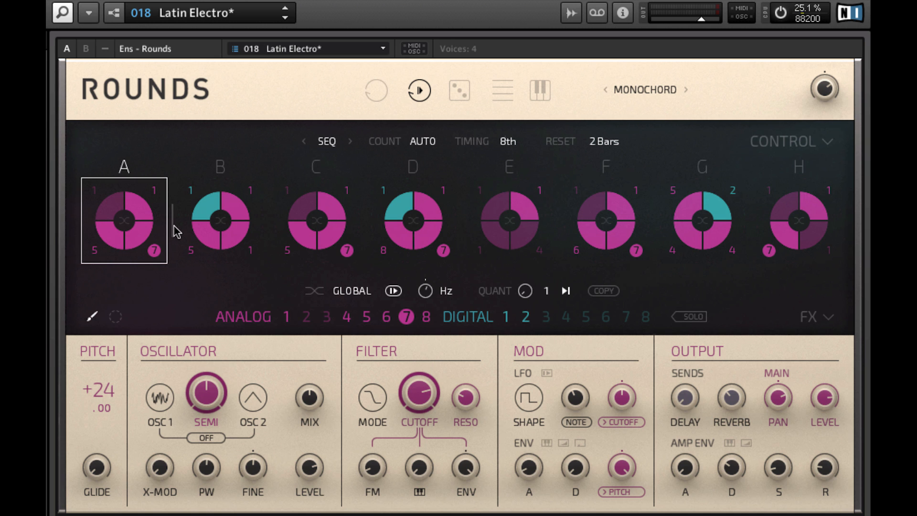
drag(544, 205, 552, 209)
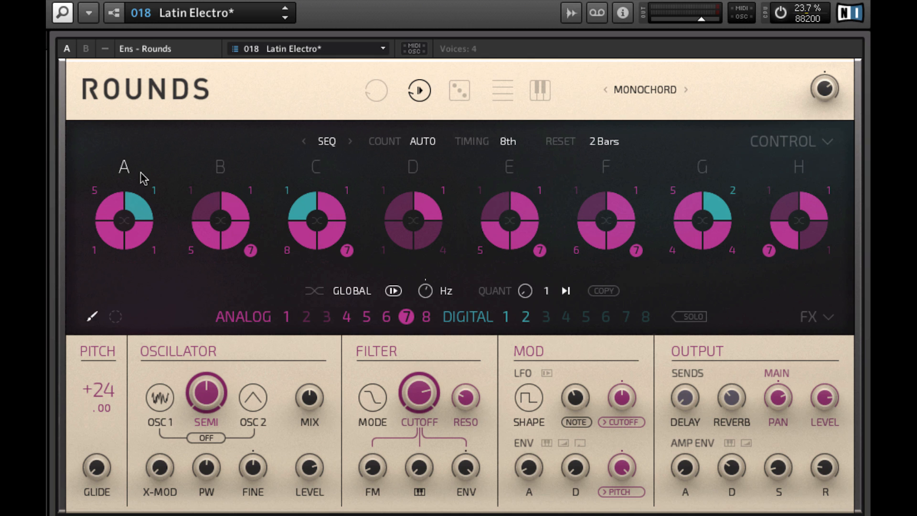
Step: Switch the digital sound 1 quadrant of block A off and on again
click(135, 212)
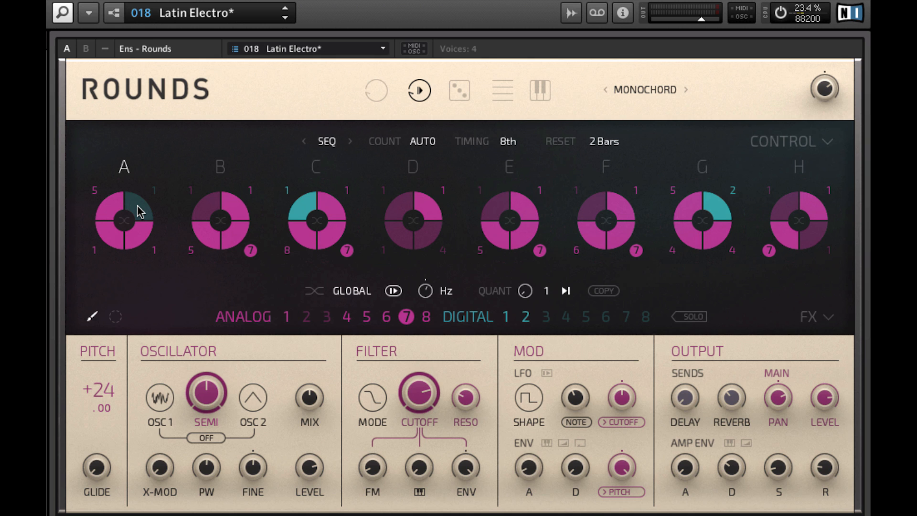
click(137, 212)
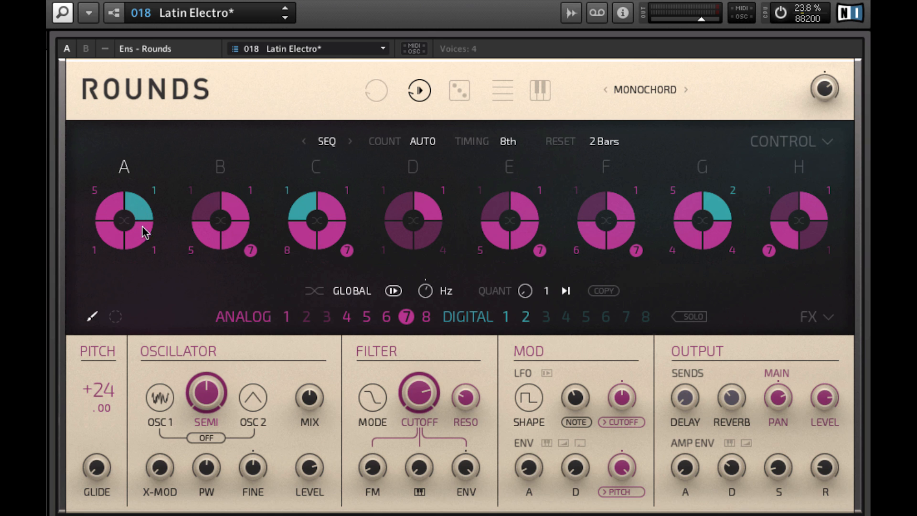
Step: Select analog sound 2 for assigning to the blocks
click(308, 317)
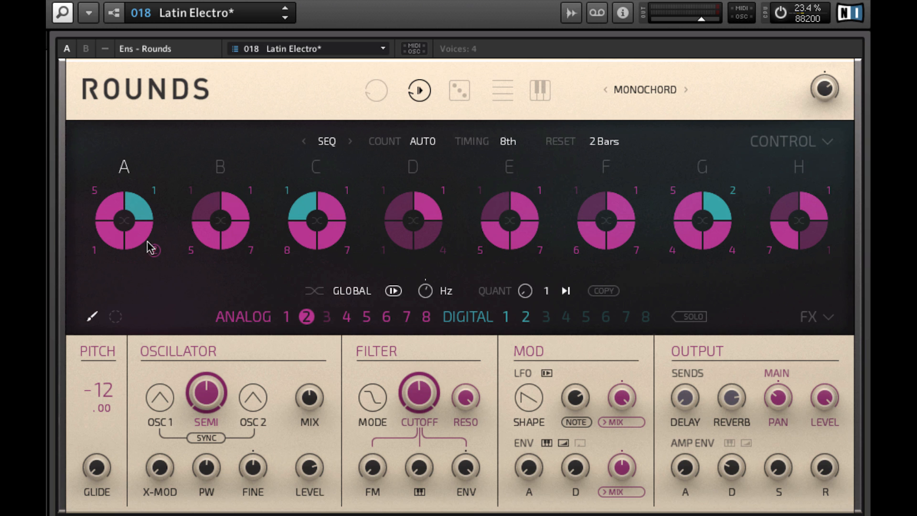